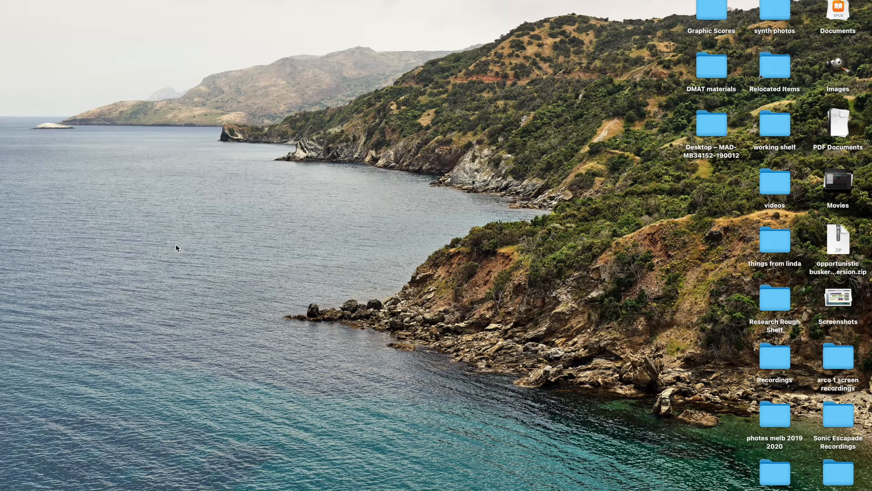
# - Open the recent Logic project that contains the Timbral Dimension Starting Point track
pyautogui.click(75, 0)
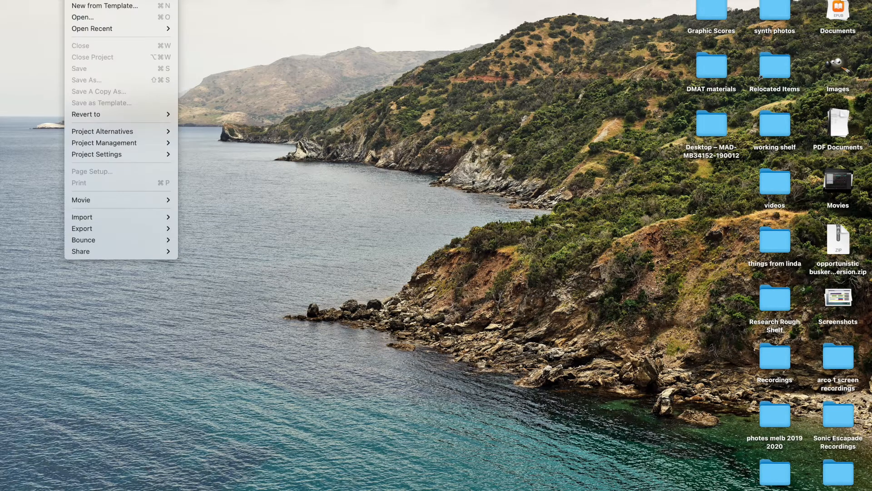
pyautogui.moveTo(97, 32)
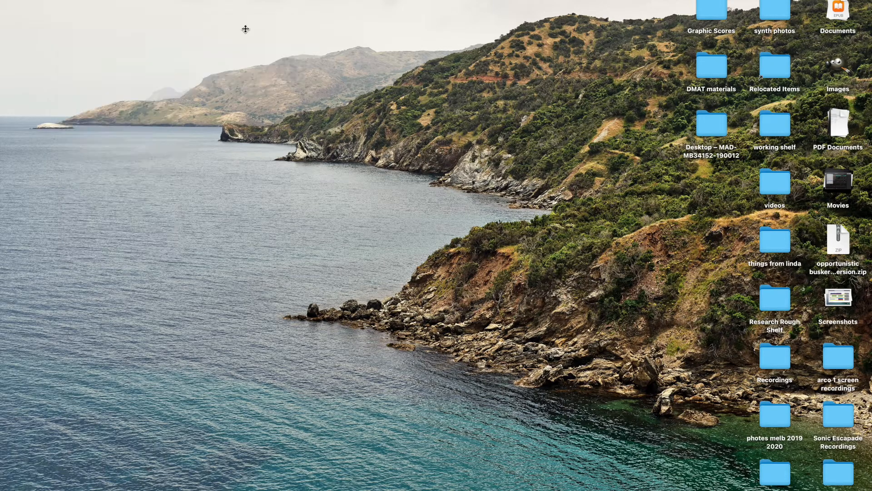
pyautogui.click(247, 29)
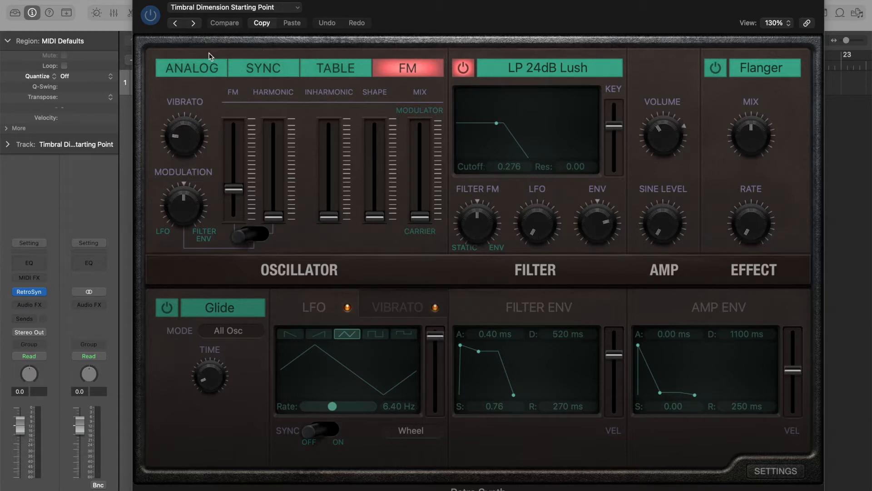
# - Look through Retro Synth's Analog, Sync and Table oscillator types, returning to FM
pyautogui.click(221, 71)
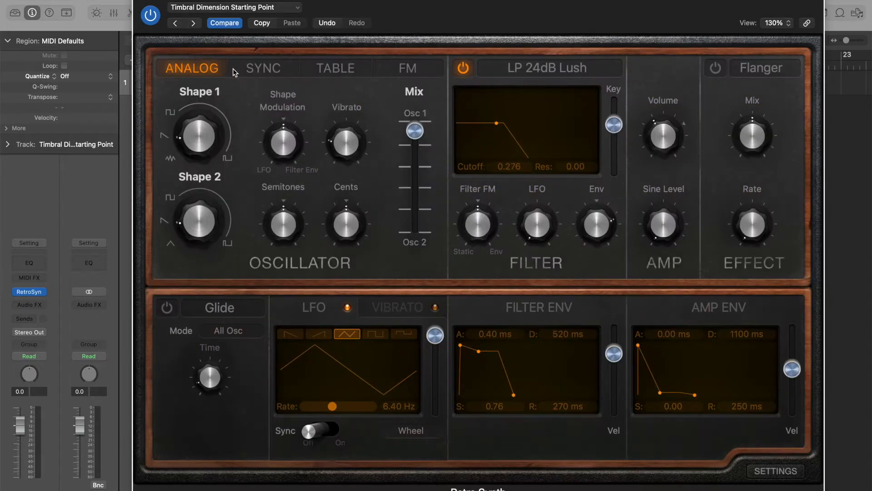
pyautogui.click(262, 71)
pyautogui.click(344, 75)
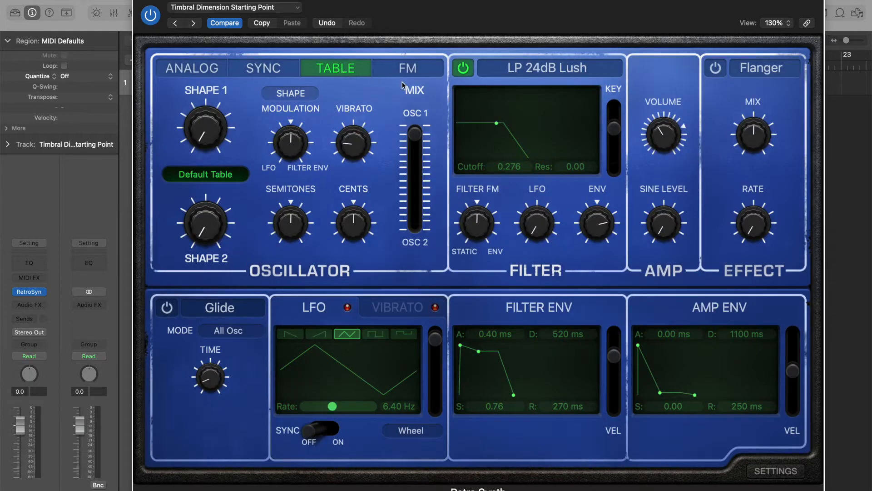
pyautogui.click(407, 69)
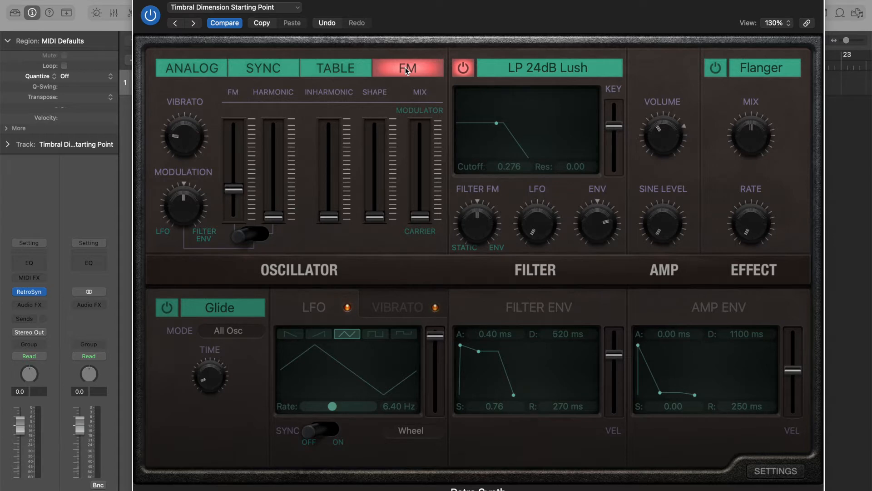
# - Load the Timbral Dimension Starting Point setting in Retro Synth and check the FM oscillator slider values
pyautogui.click(297, 8)
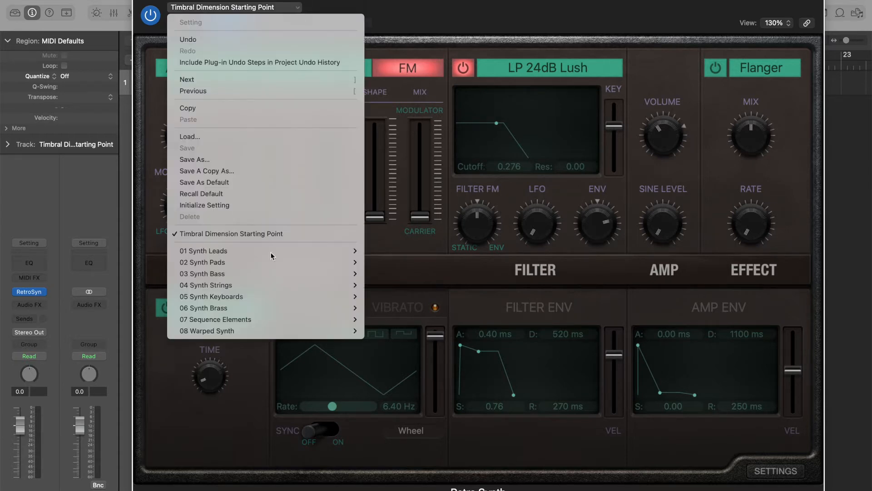
pyautogui.click(268, 235)
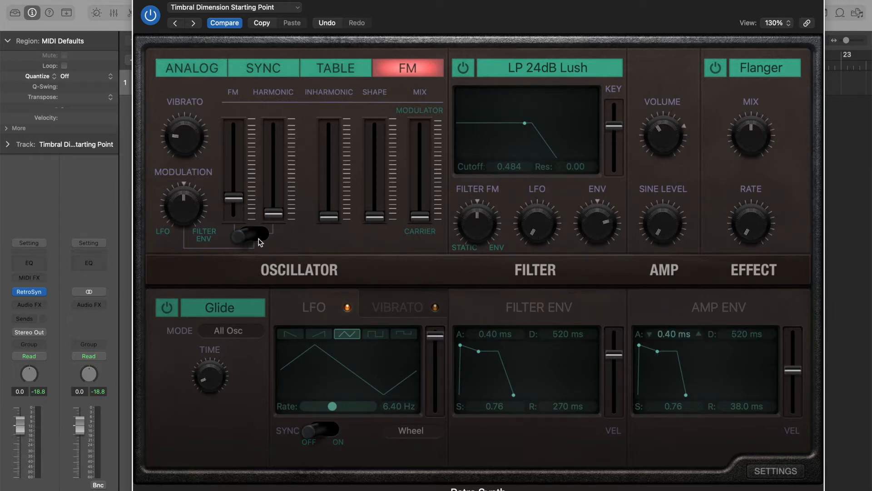
pyautogui.moveTo(233, 196)
pyautogui.moveTo(423, 217)
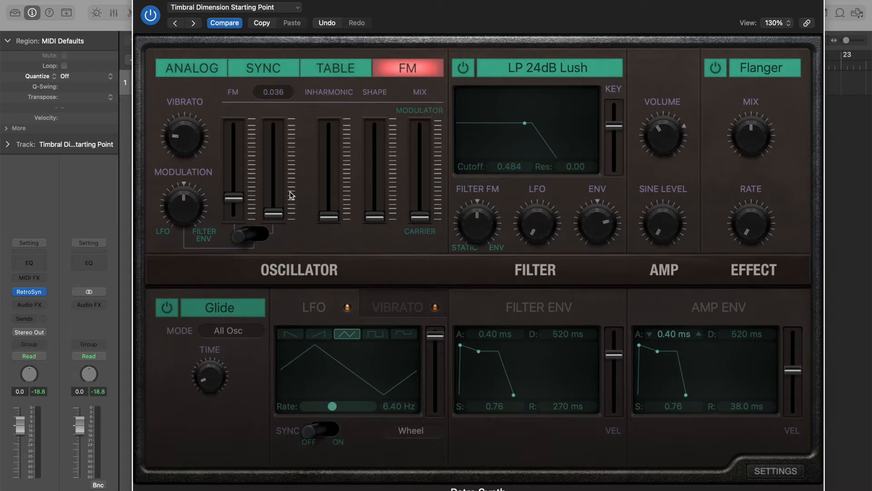
pyautogui.moveTo(337, 136)
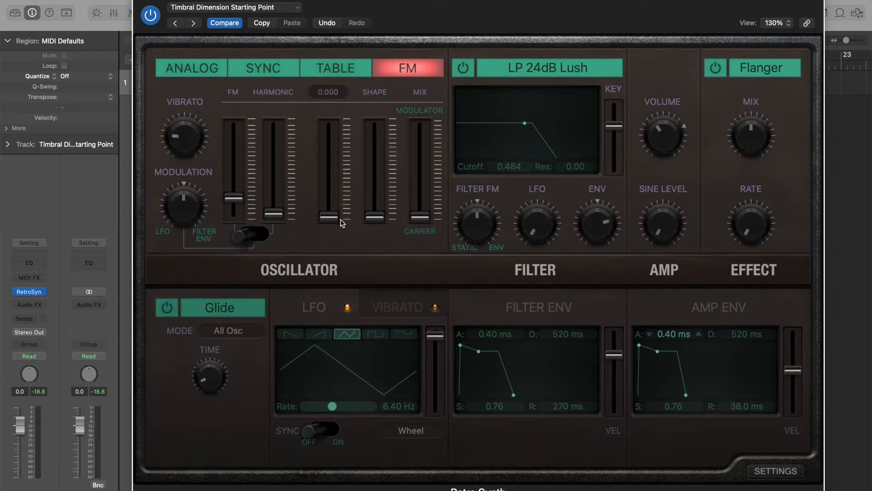
pyautogui.moveTo(374, 222)
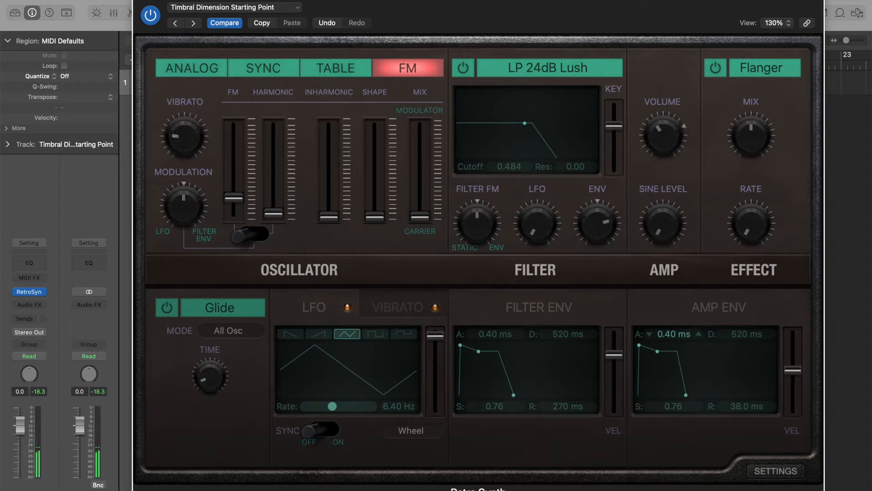
# - Insert a stereo Channel EQ on the synth track, view the sound's spectrum in its analyzer, and close its window
pyautogui.click(36, 304)
pyautogui.moveTo(42, 347)
pyautogui.moveTo(49, 333)
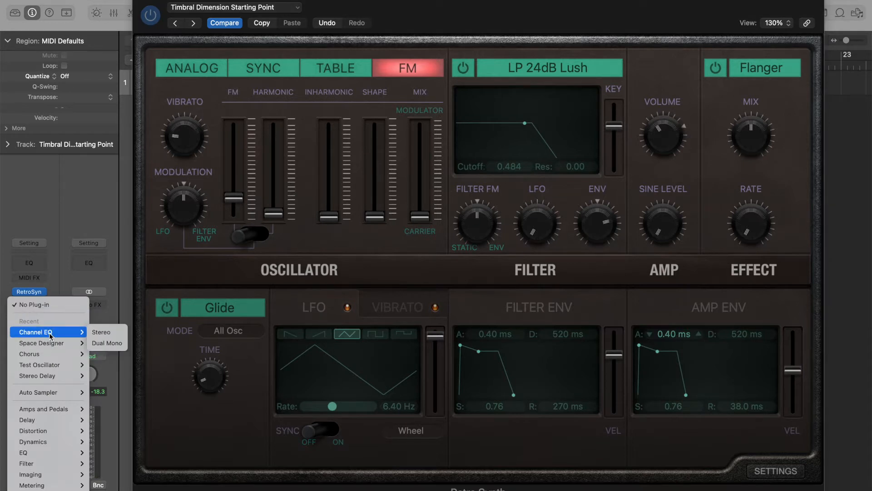
pyautogui.click(110, 331)
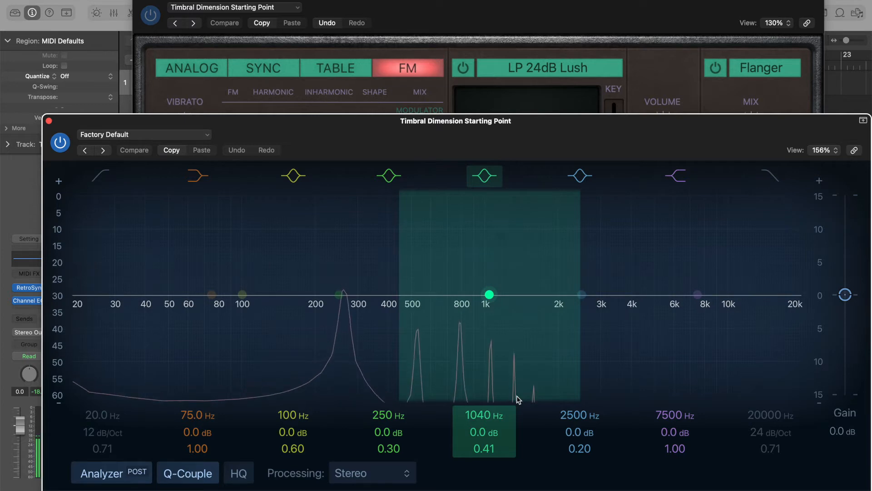
pyautogui.click(49, 120)
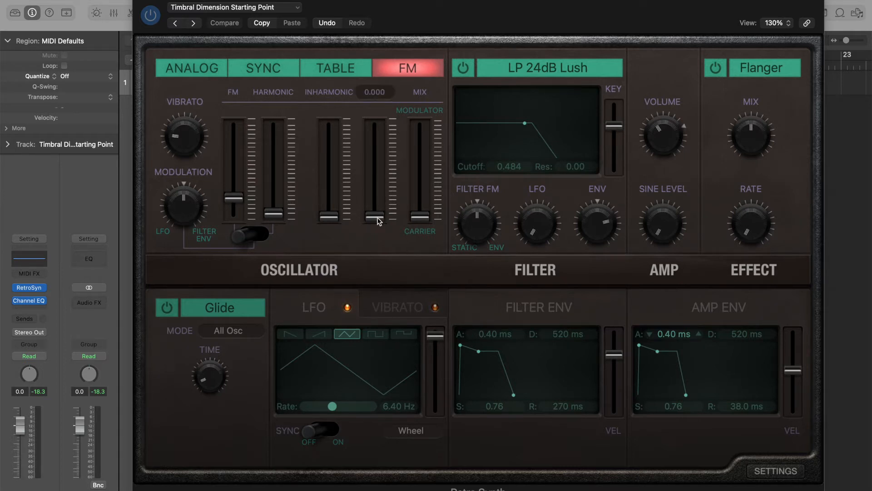
# - Try the modulator Shape at about half its range, and bring both Harmonic and Shape down to zero
pyautogui.moveTo(377, 221)
pyautogui.mouseDown()
pyautogui.moveTo(384, 121)
pyautogui.moveTo(376, 218)
pyautogui.mouseUp()
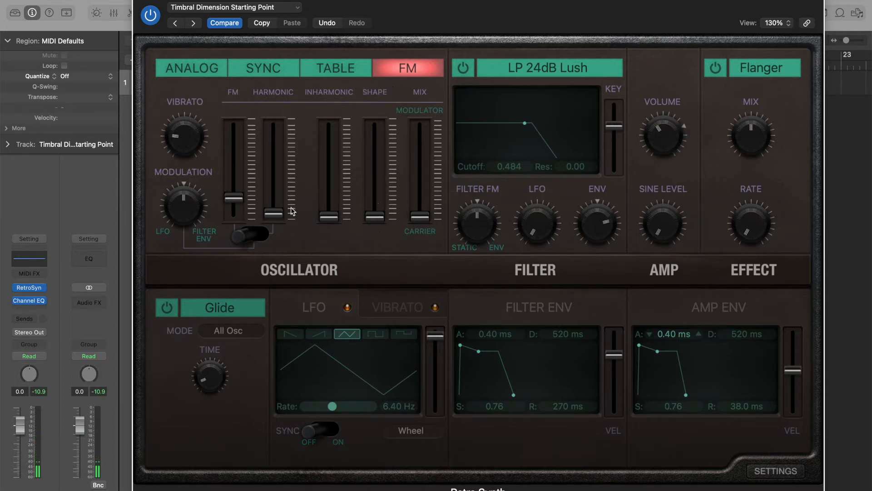
pyautogui.moveTo(274, 214); pyautogui.dragTo(274, 214)
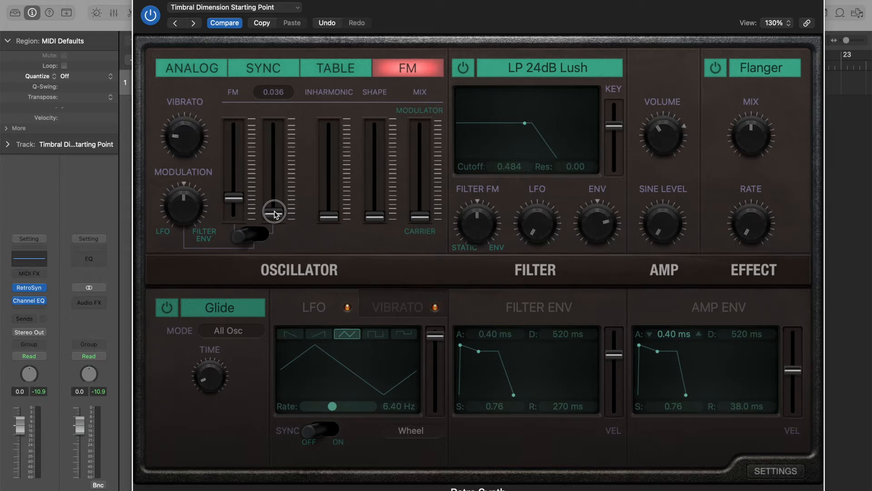
pyautogui.moveTo(275, 214)
pyautogui.mouseDown()
pyautogui.moveTo(280, 128)
pyautogui.moveTo(282, 213)
pyautogui.mouseUp()
pyautogui.moveTo(370, 218)
pyautogui.moveTo(371, 218); pyautogui.dragTo(374, 174)
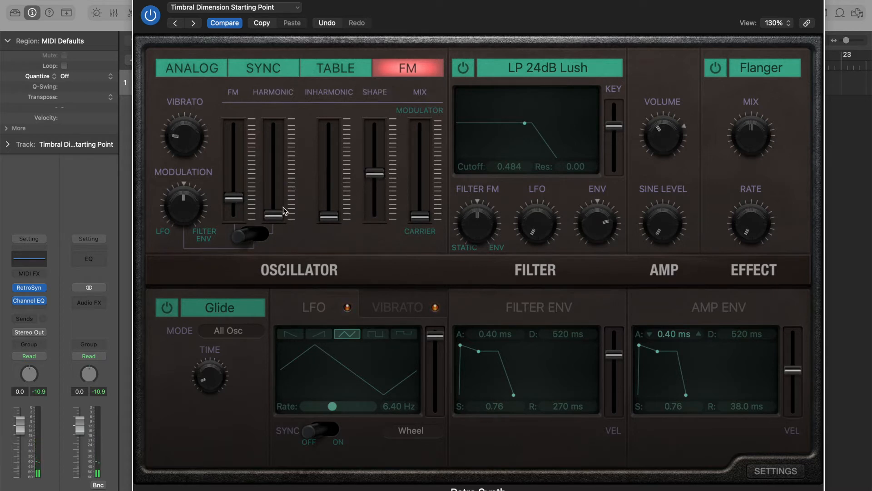
pyautogui.moveTo(276, 216)
pyautogui.moveTo(277, 216)
pyautogui.mouseDown()
pyautogui.moveTo(278, 147)
pyautogui.moveTo(283, 223)
pyautogui.mouseUp()
pyautogui.click(374, 223)
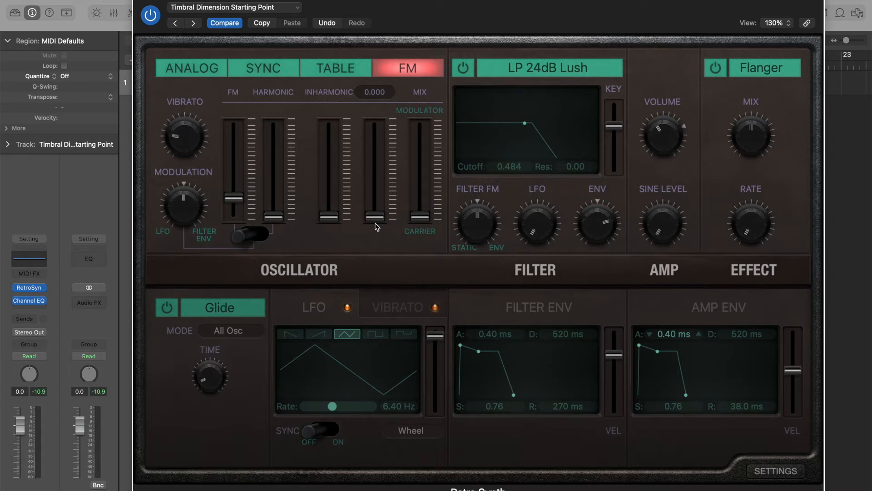
# - Try raising Harmonic to about a third and Inharmonic to about 0.625 in the FM oscillator
pyautogui.click(329, 217)
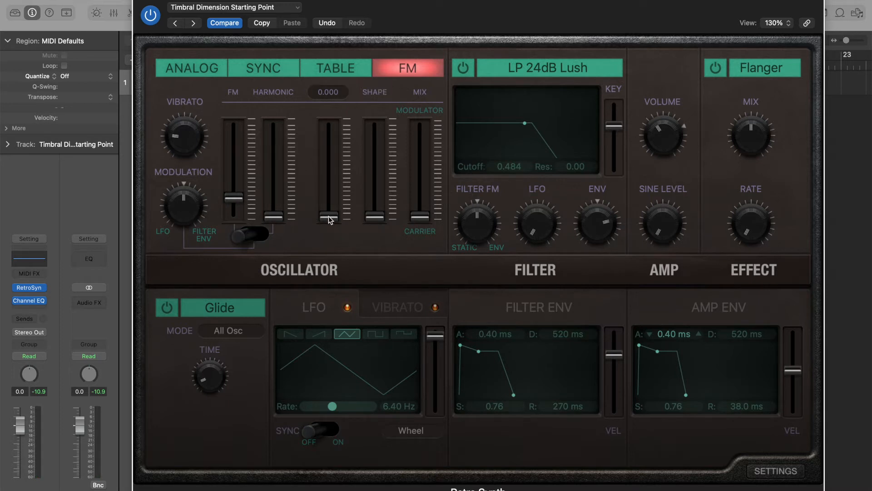
pyautogui.moveTo(329, 216); pyautogui.dragTo(335, 167)
pyautogui.click(326, 223)
pyautogui.moveTo(325, 223); pyautogui.dragTo(275, 196)
pyautogui.click(276, 220)
pyautogui.moveTo(279, 198); pyautogui.dragTo(280, 189)
pyautogui.moveTo(328, 217); pyautogui.dragTo(333, 178)
pyautogui.moveTo(333, 183); pyautogui.dragTo(336, 164)
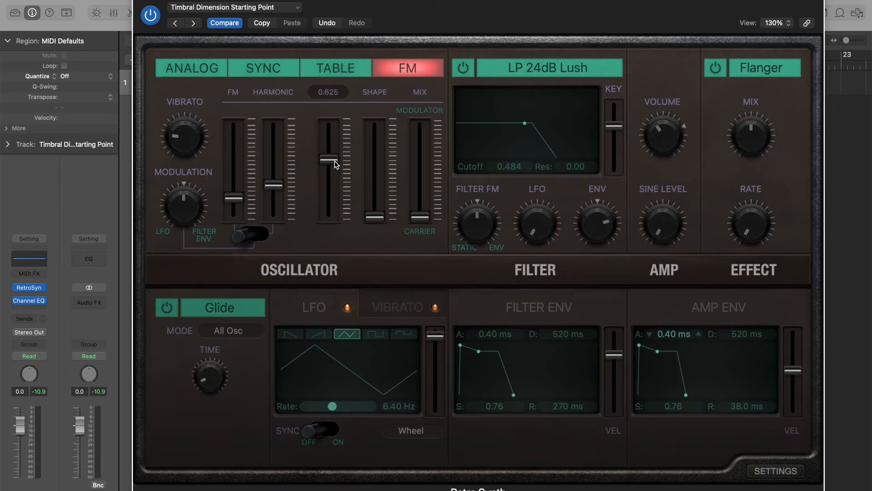
# - Reset Inharmonic to zero and set Harmonic to roughly a fifth of its range
pyautogui.moveTo(334, 162); pyautogui.dragTo(333, 249)
pyautogui.moveTo(278, 185); pyautogui.dragTo(282, 227)
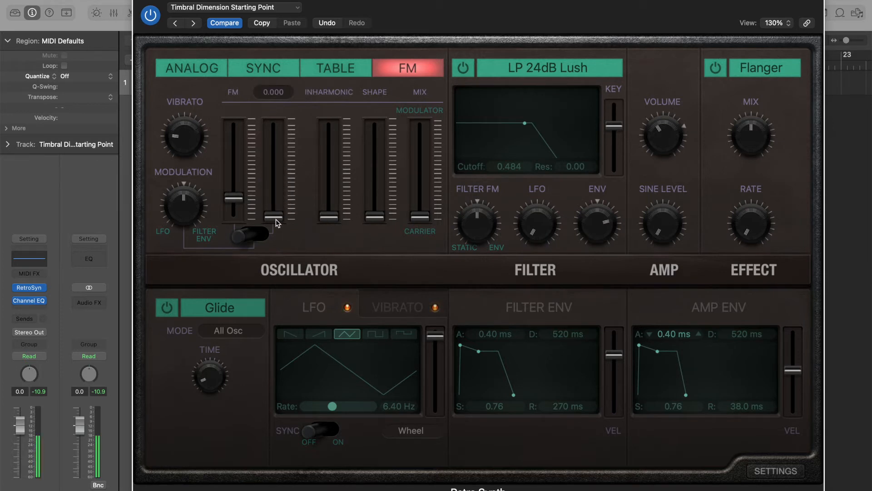
pyautogui.moveTo(276, 219); pyautogui.dragTo(277, 201)
# - Reopen the track's Channel EQ and position its window so the analyzer and the synth's oscillator sliders are both visible
pyautogui.moveTo(32, 303)
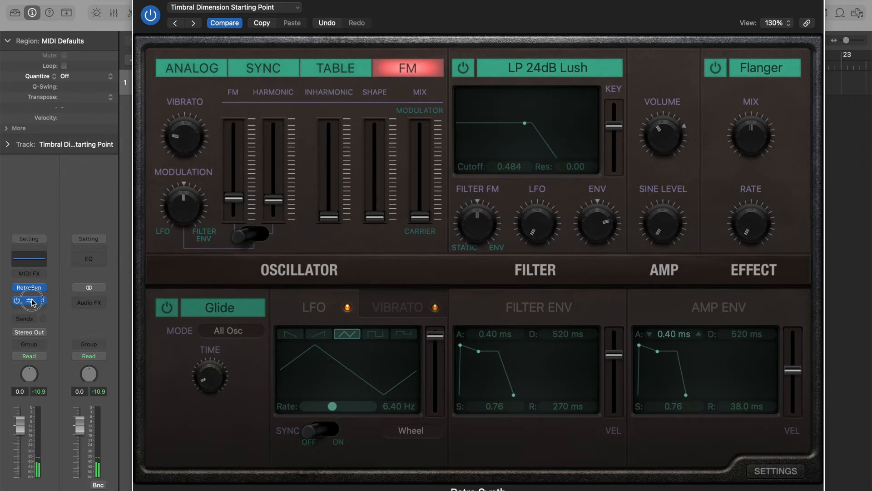
pyautogui.click(32, 302)
pyautogui.moveTo(389, 188); pyautogui.dragTo(370, 175)
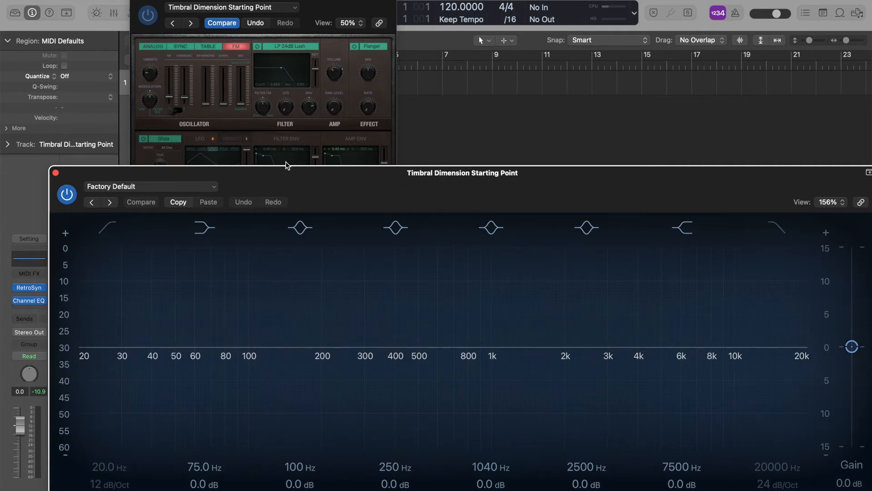
pyautogui.moveTo(389, 176); pyautogui.dragTo(370, 177)
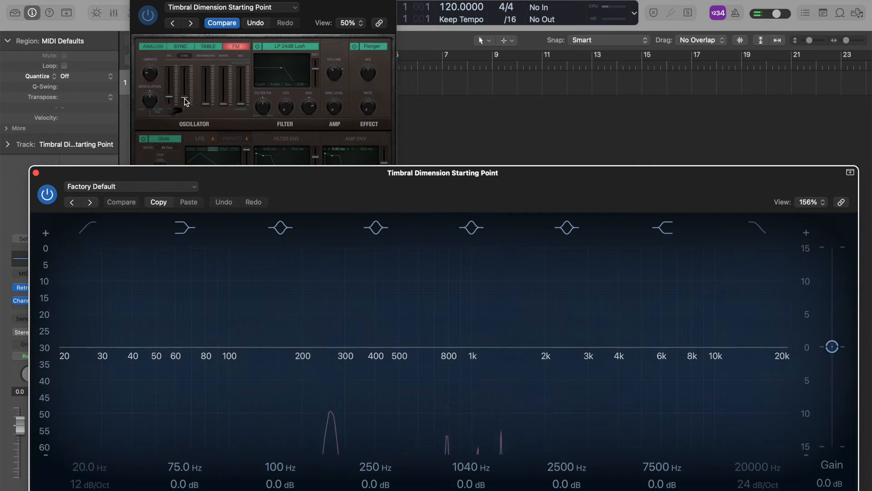
# - Try Harmonic near its maximum with Inharmonic raised to about a third, and reset Inharmonic to zero
pyautogui.moveTo(184, 98); pyautogui.dragTo(185, 72)
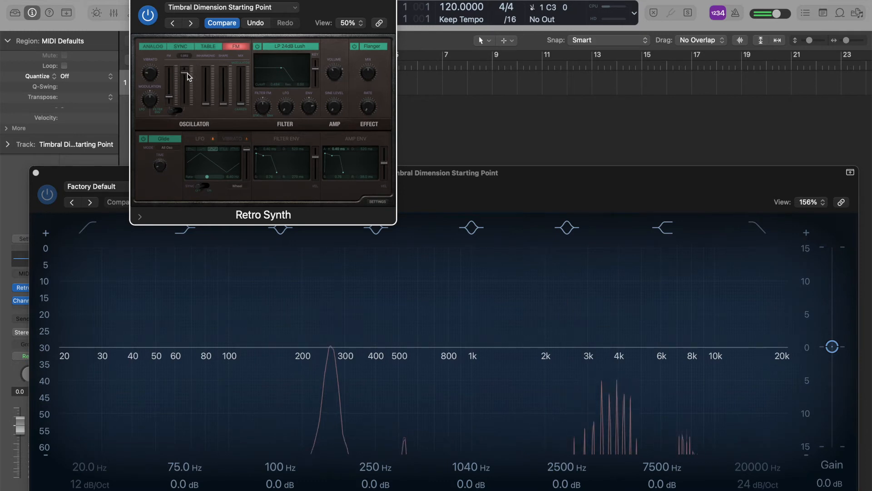
pyautogui.moveTo(206, 104)
pyautogui.mouseDown()
pyautogui.moveTo(207, 54)
pyautogui.moveTo(185, 84)
pyautogui.moveTo(191, 96)
pyautogui.moveTo(204, 70)
pyautogui.moveTo(208, 92)
pyautogui.mouseUp()
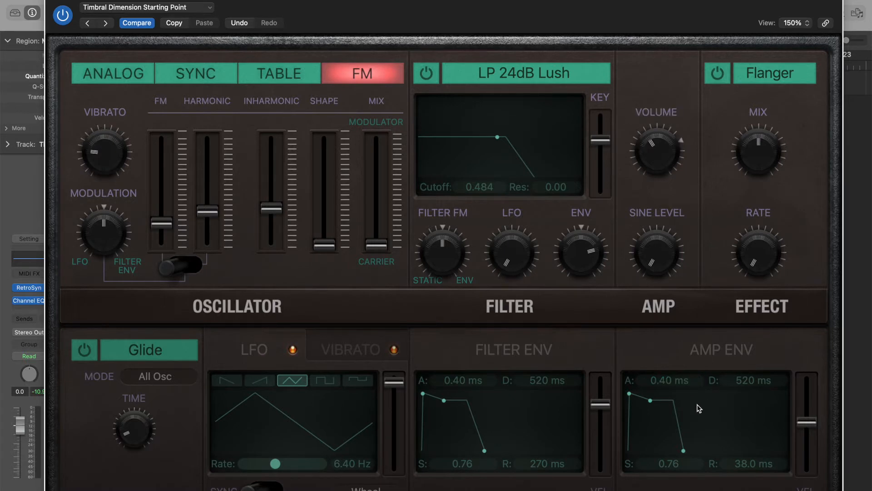
pyautogui.keyDown('alt'); pyautogui.click(270, 209); pyautogui.keyUp('alt')
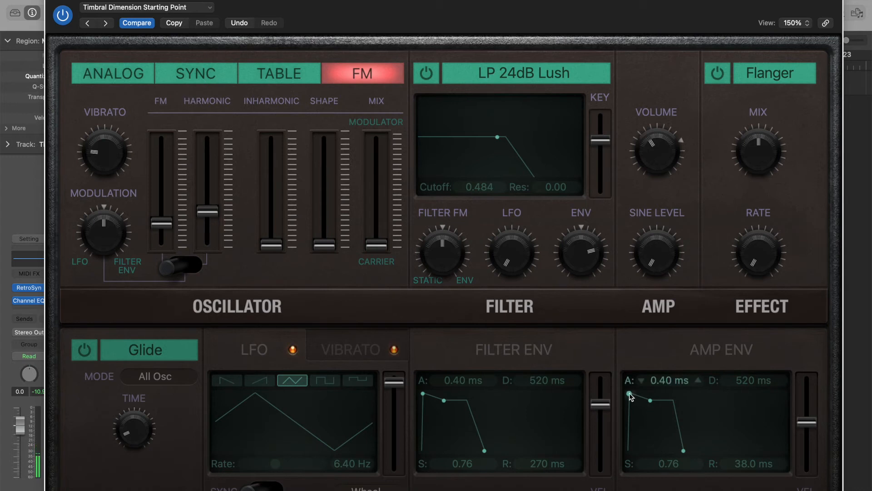
# - Shape the amp envelope with a 34 ms attack, 110 ms decay and zero sustain
pyautogui.moveTo(629, 394); pyautogui.dragTo(642, 396)
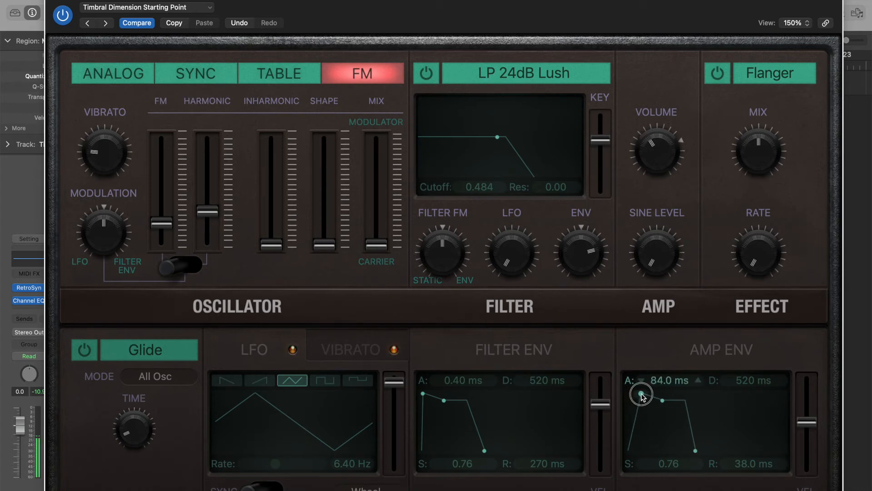
pyautogui.moveTo(662, 401); pyautogui.dragTo(656, 459)
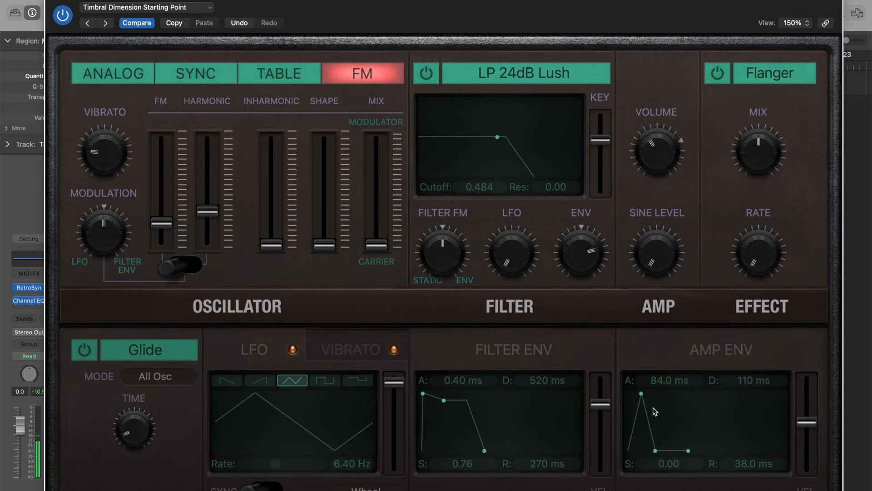
pyautogui.moveTo(641, 394)
pyautogui.mouseDown()
pyautogui.moveTo(629, 396)
pyautogui.moveTo(640, 398)
pyautogui.mouseUp()
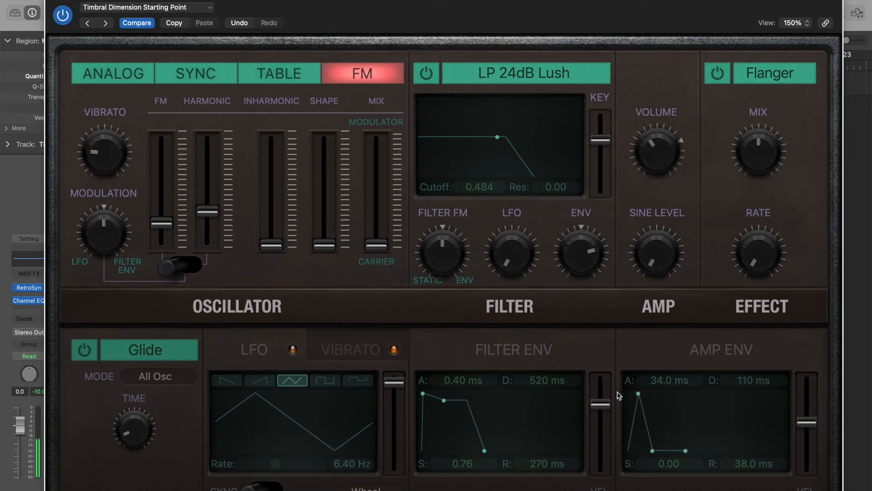
# - Raise the FM oscillator's Harmonic to just under half, Inharmonic to over a quarter and Shape to about three quarters
pyautogui.moveTo(216, 213)
pyautogui.mouseDown()
pyautogui.moveTo(210, 171)
pyautogui.moveTo(209, 198)
pyautogui.mouseUp()
pyautogui.moveTo(275, 241); pyautogui.dragTo(279, 210)
pyautogui.moveTo(328, 245); pyautogui.dragTo(330, 178)
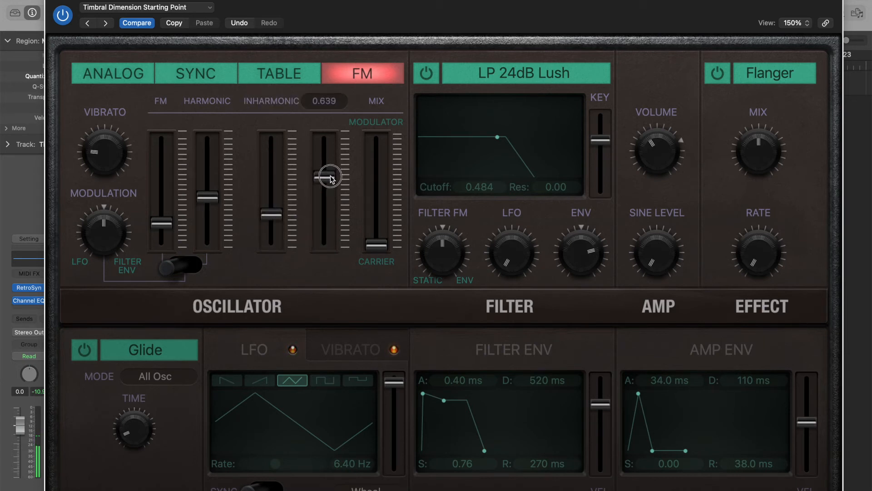
pyautogui.moveTo(331, 178)
pyautogui.mouseDown()
pyautogui.moveTo(330, 200)
pyautogui.moveTo(326, 165)
pyautogui.mouseUp()
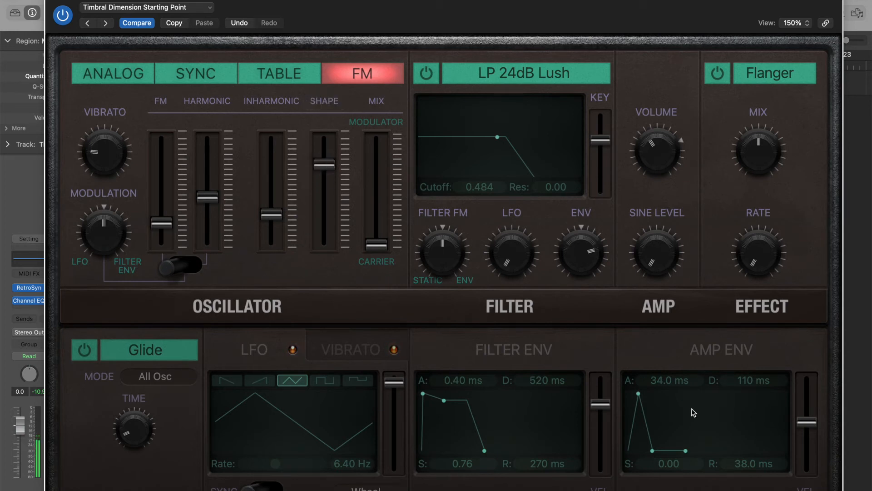
# - Tighten the amp envelope to a 2.4 ms attack and 86 ms decay, with sustain at 0.04
pyautogui.moveTo(652, 451); pyautogui.dragTo(670, 421)
pyautogui.moveTo(639, 394); pyautogui.dragTo(632, 393)
pyautogui.moveTo(664, 424); pyautogui.dragTo(646, 444)
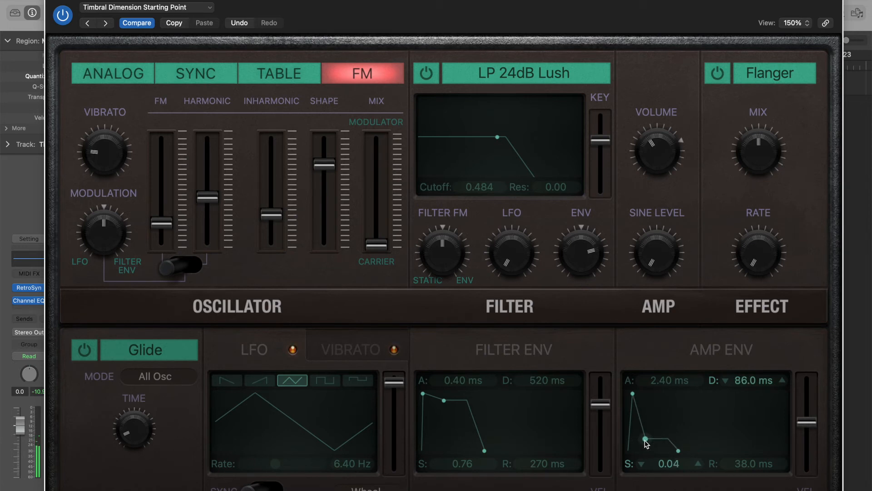
# - Lengthen the amp envelope to a 43 ms attack, 3300 ms decay and 1000 ms release, with sustain at 0.07
pyautogui.moveTo(647, 440); pyautogui.dragTo(666, 435)
pyautogui.moveTo(636, 396); pyautogui.dragTo(640, 393)
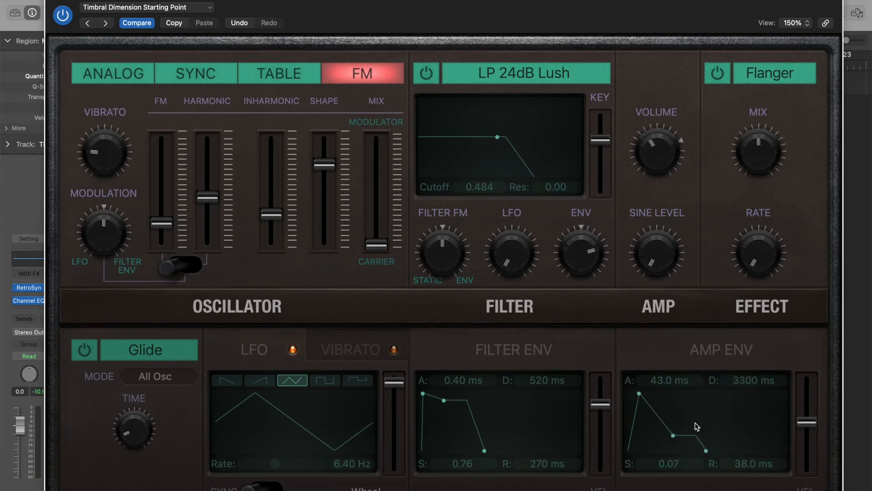
pyautogui.moveTo(707, 451); pyautogui.dragTo(723, 446)
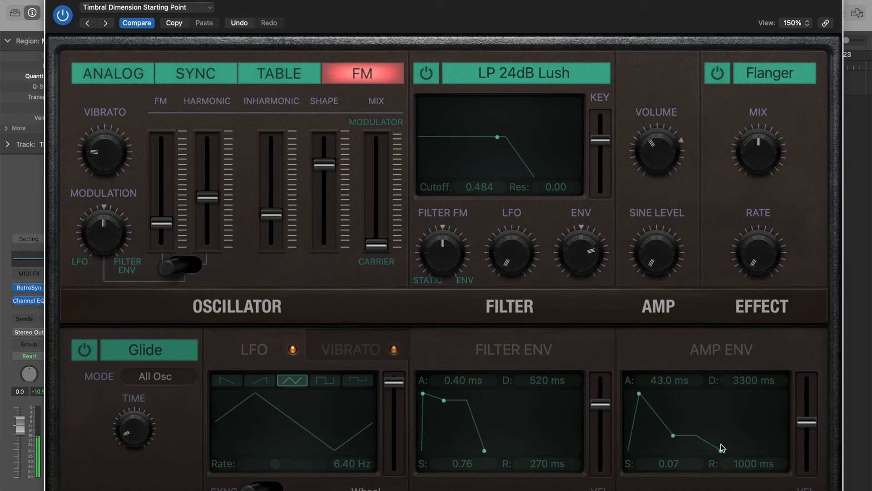
# - Raise the FM oscillator's Harmonic to about four fifths and Inharmonic to about two thirds, and lower Shape to zero
pyautogui.moveTo(207, 197); pyautogui.dragTo(215, 164)
pyautogui.moveTo(271, 220); pyautogui.dragTo(274, 177)
pyautogui.moveTo(325, 165); pyautogui.dragTo(332, 252)
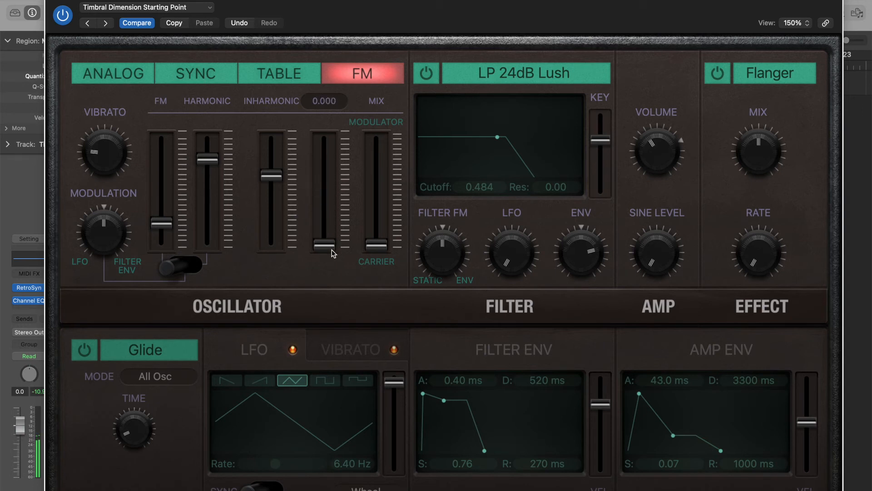
# - Drop Harmonic to zero, raise it back to roughly one sixth, and lower Inharmonic to zero
pyautogui.moveTo(204, 164)
pyautogui.moveTo(205, 159); pyautogui.dragTo(217, 260)
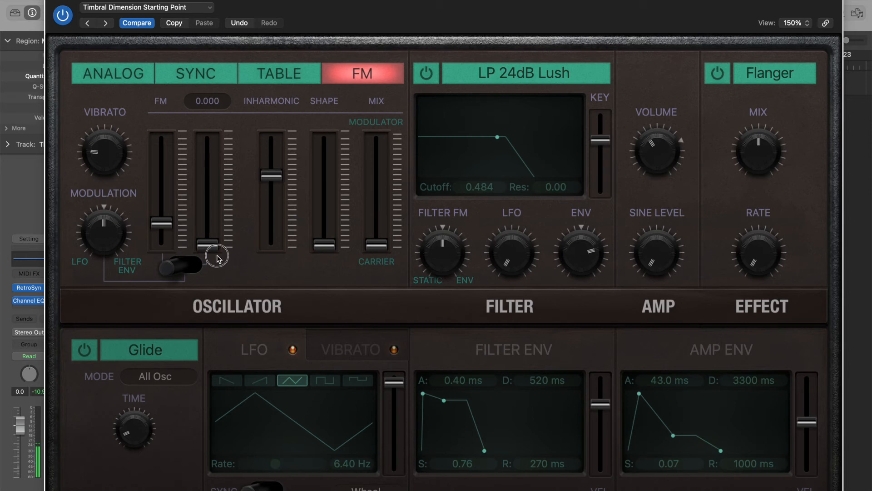
pyautogui.moveTo(214, 236)
pyautogui.mouseDown()
pyautogui.moveTo(210, 205)
pyautogui.moveTo(215, 223)
pyautogui.mouseUp()
pyautogui.moveTo(268, 176); pyautogui.dragTo(278, 271)
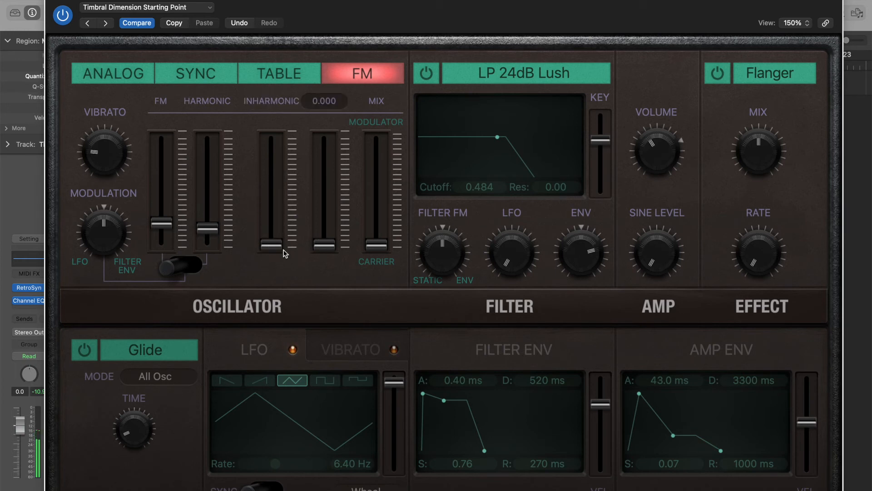
# - Raise Harmonic to about three fifths, with Shape held at 0.000
pyautogui.moveTo(207, 229); pyautogui.dragTo(207, 180)
pyautogui.click(321, 245)
pyautogui.moveTo(321, 245)
pyautogui.mouseDown()
pyautogui.moveTo(321, 170)
pyautogui.moveTo(327, 251)
pyautogui.mouseUp()
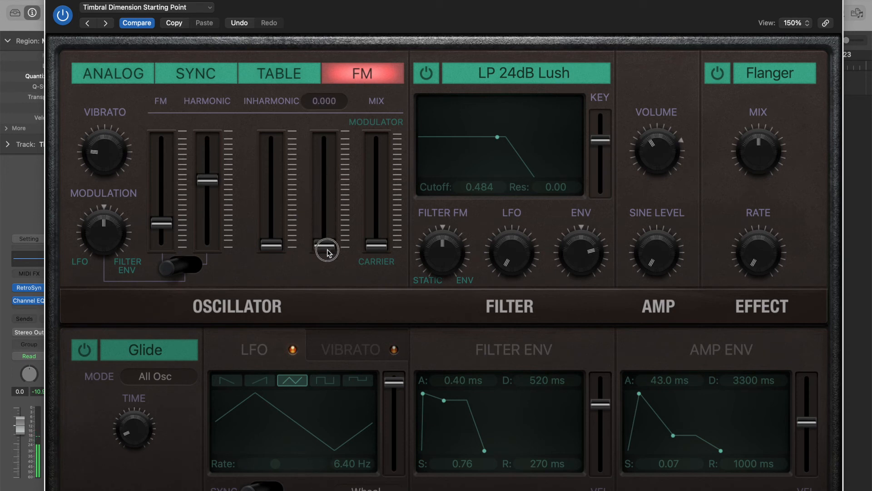
# - Lower Harmonic to zero and hold Inharmonic at its minimum
pyautogui.moveTo(208, 181); pyautogui.dragTo(213, 259)
pyautogui.click(271, 245)
pyautogui.moveTo(271, 246)
pyautogui.mouseDown()
pyautogui.moveTo(273, 176)
pyautogui.moveTo(282, 249)
pyautogui.mouseUp()
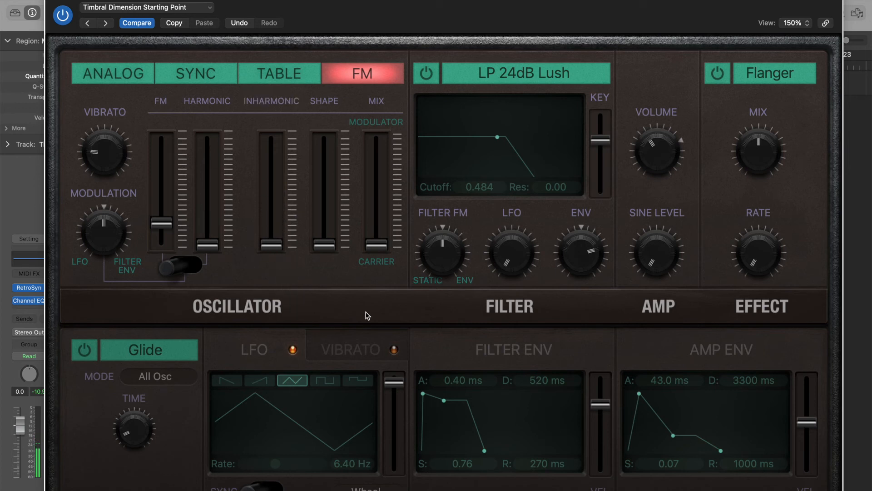
# - Set the amp envelope to a 1900 ms attack, 95 ms decay, 0.31 sustain and 3900 ms release
pyautogui.moveTo(639, 393); pyautogui.dragTo(658, 394)
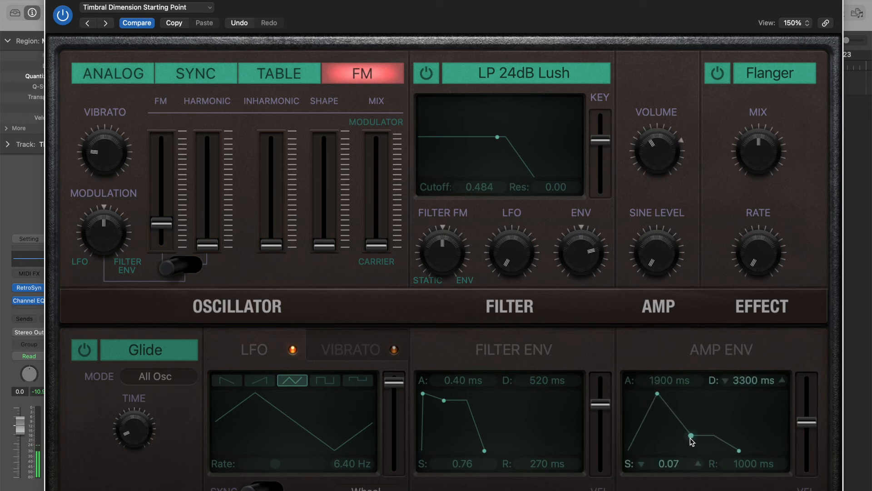
pyautogui.moveTo(691, 437); pyautogui.dragTo(672, 421)
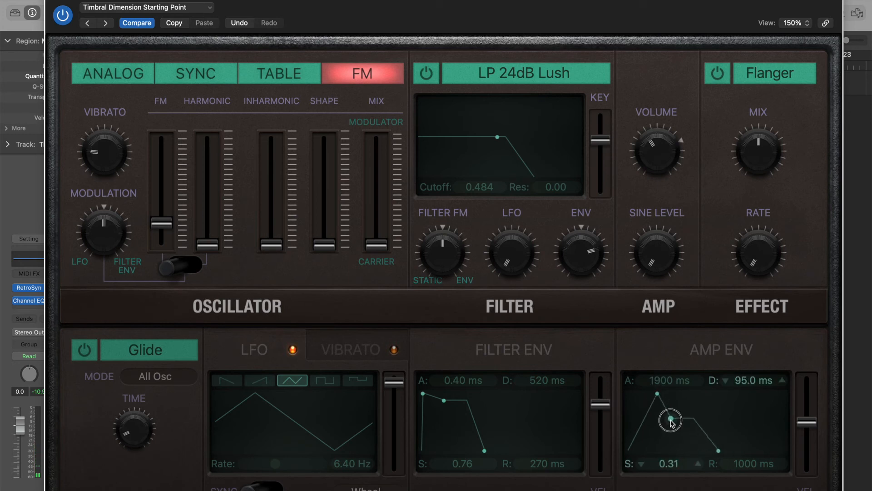
pyautogui.moveTo(718, 451)
pyautogui.mouseDown()
pyautogui.moveTo(709, 453)
pyautogui.moveTo(729, 452)
pyautogui.mouseUp()
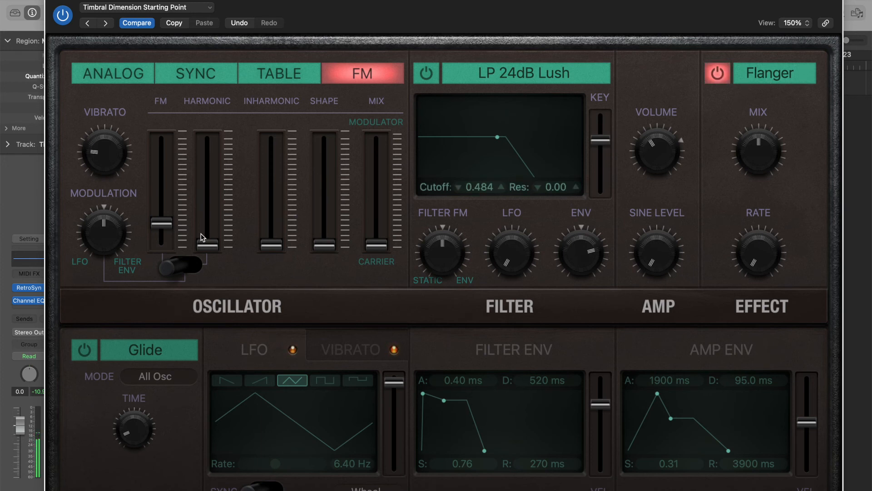
# - Raise Harmonic to roughly one sixth and Shape to 0.183
pyautogui.moveTo(210, 244); pyautogui.dragTo(209, 228)
pyautogui.moveTo(324, 245); pyautogui.dragTo(324, 225)
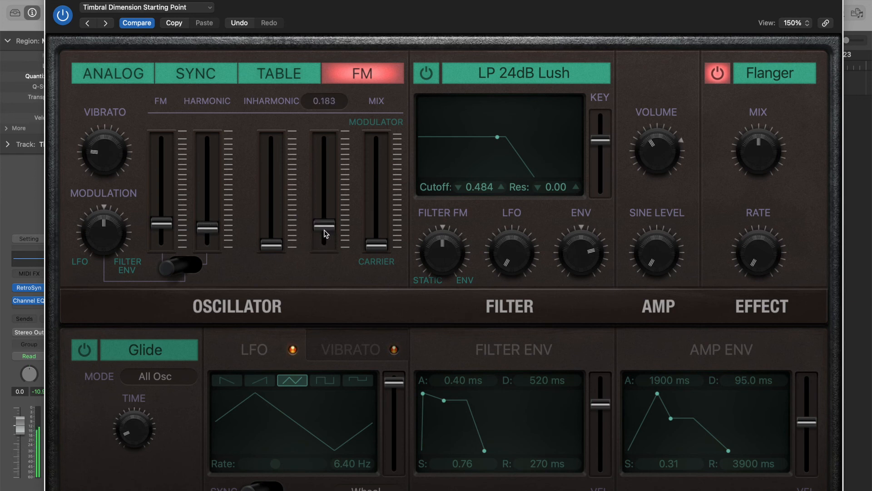
# - Change the synth's effect from Flanger to Chorus and shorten the amp envelope release to 170 ms
pyautogui.click(753, 77)
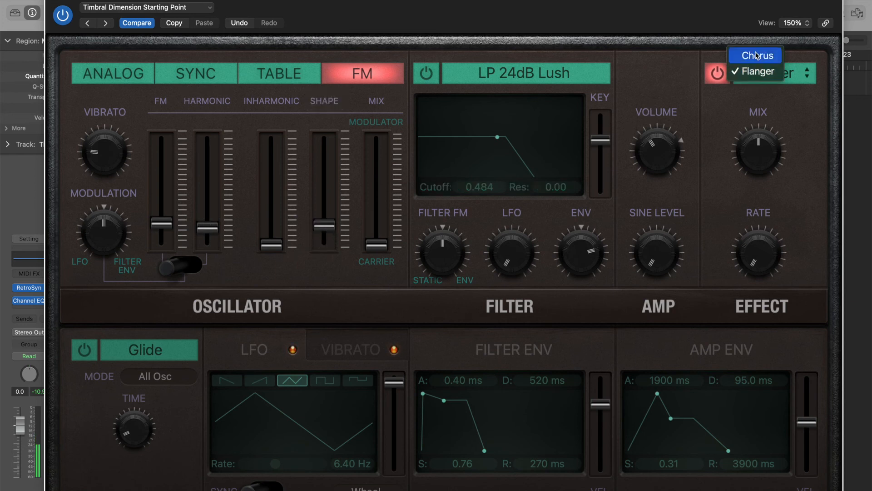
pyautogui.click(757, 56)
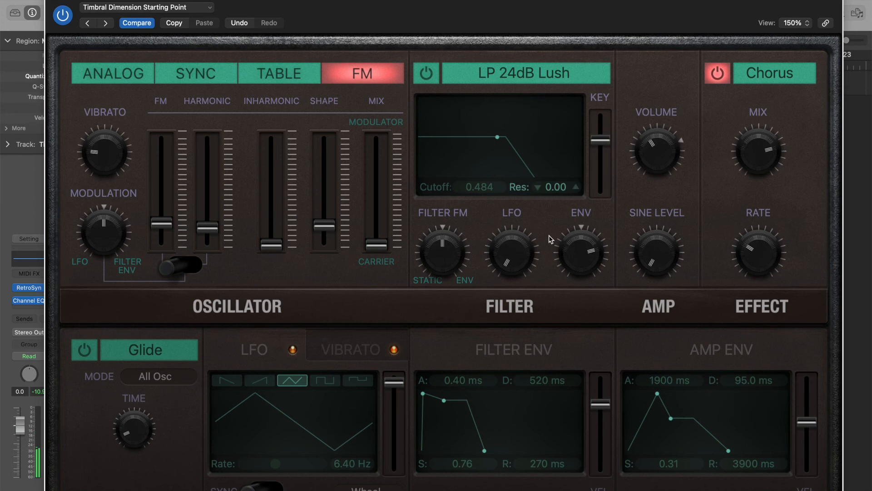
pyautogui.moveTo(732, 454); pyautogui.dragTo(710, 452)
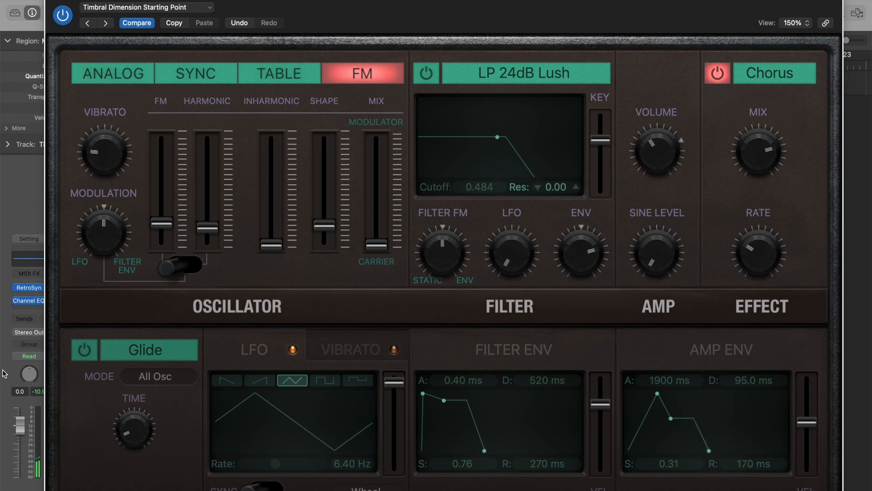
# - Insert the Ensemble modulation plug-in after Channel EQ on the Retro Synth channel strip
pyautogui.click(28, 309)
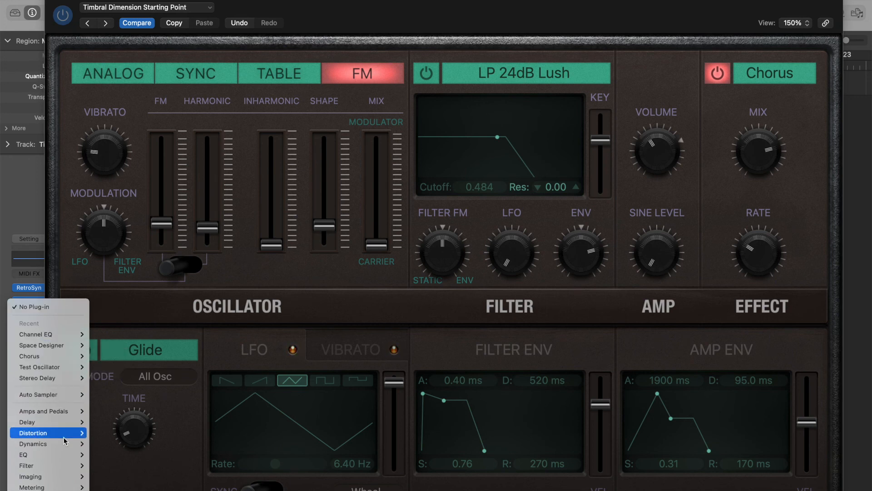
pyautogui.moveTo(63, 489)
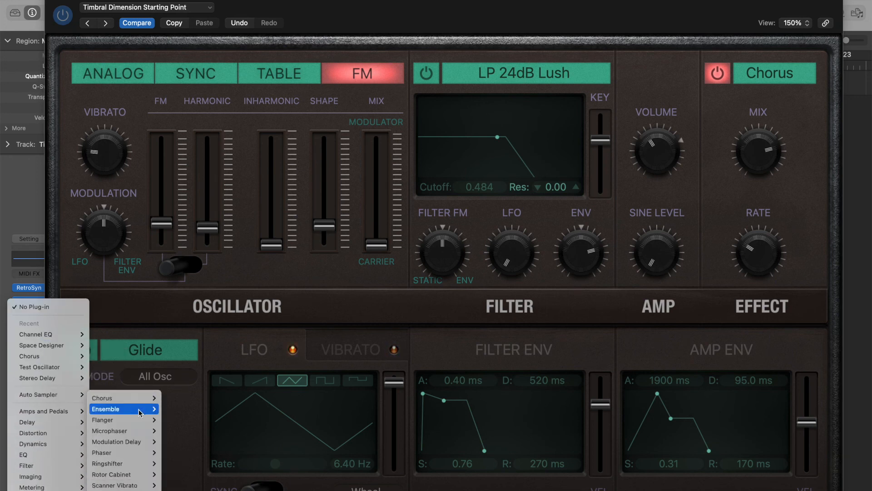
pyautogui.moveTo(139, 412)
pyautogui.click(174, 410)
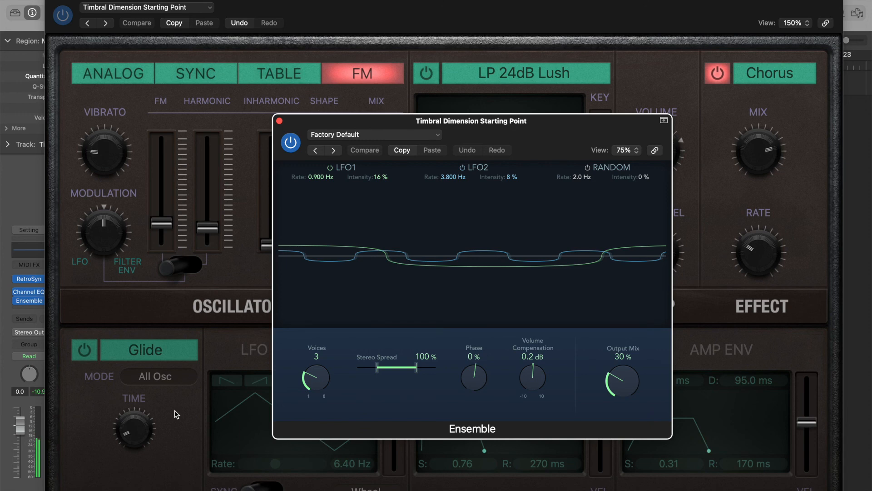
# - Insert Space Designer after Ensemble on the channel strip, and close both effect windows to return to the synth
pyautogui.click(34, 308)
pyautogui.scroll(-3, 46, 386)
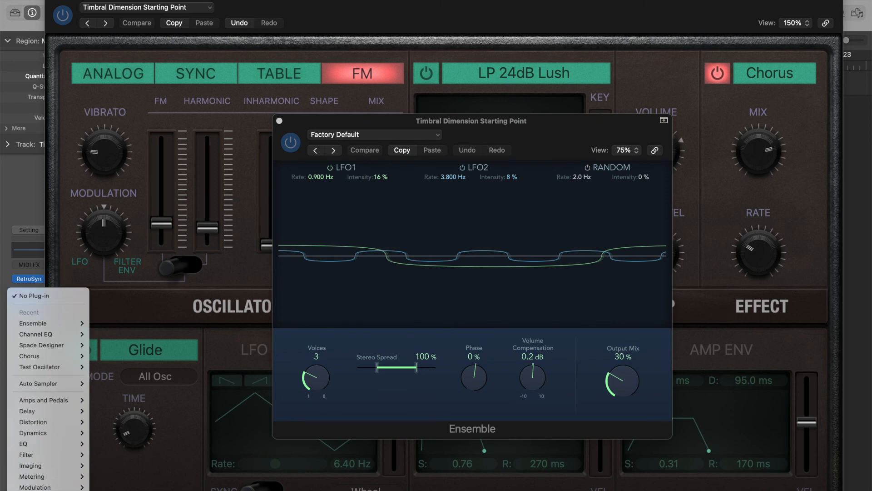
pyautogui.moveTo(41, 473)
pyautogui.moveTo(106, 490)
pyautogui.click(166, 490)
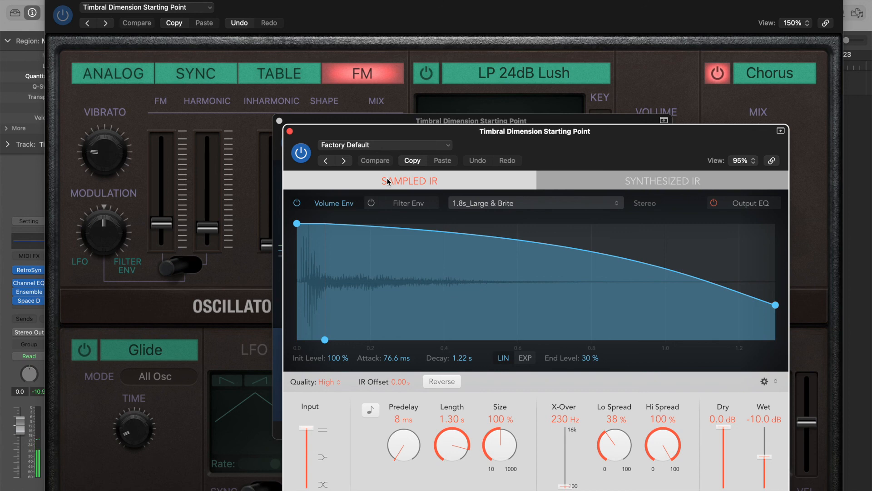
pyautogui.click(289, 131)
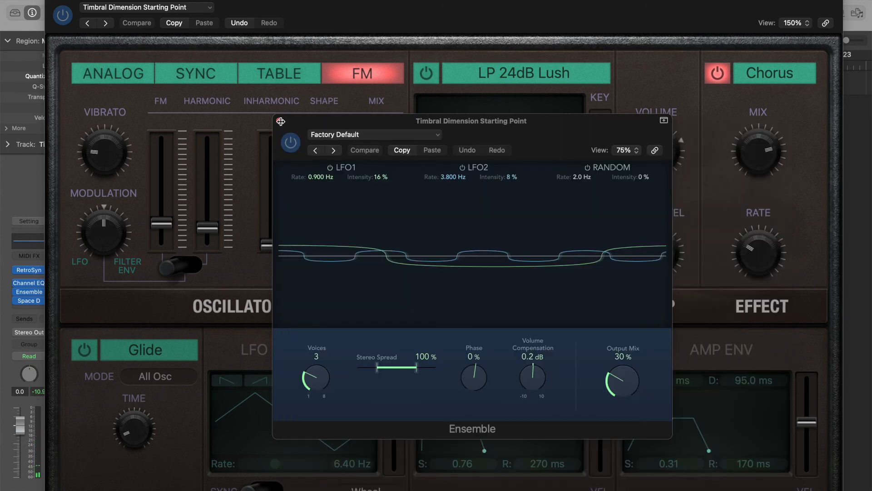
pyautogui.click(280, 121)
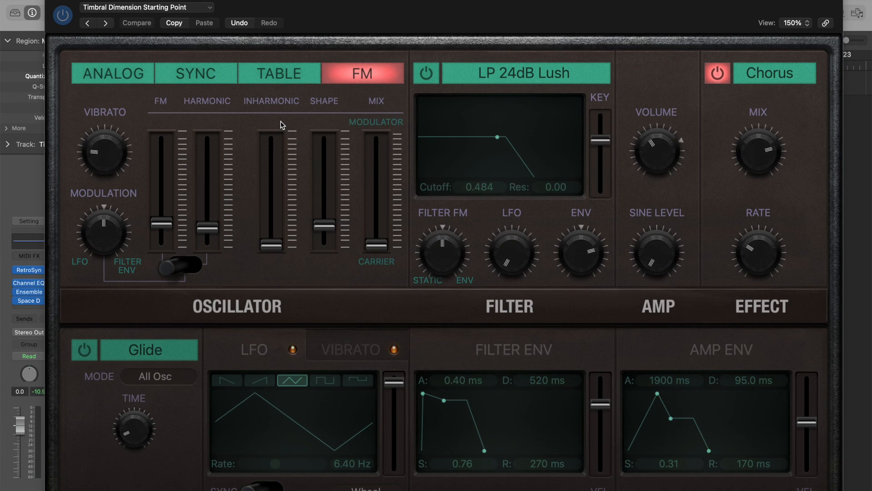